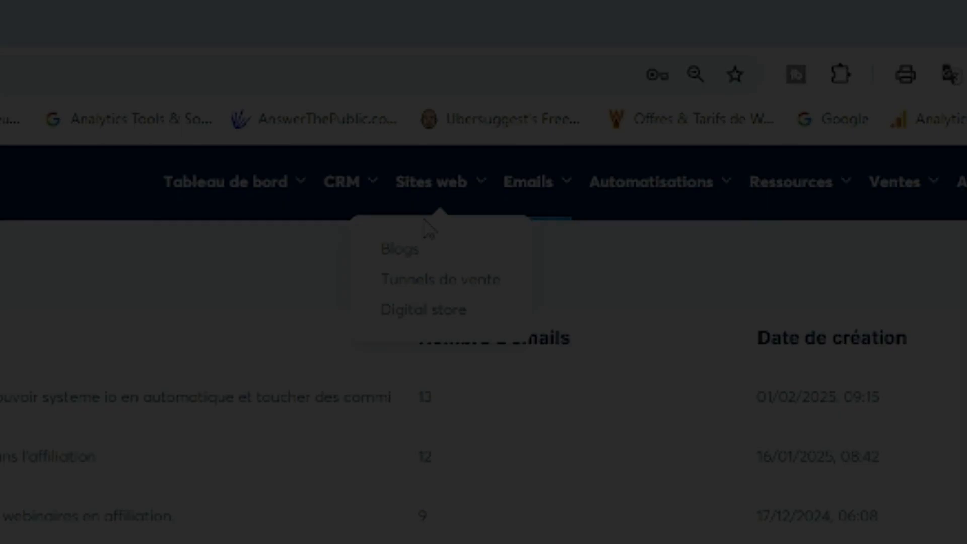
# Step: Start an automation rule for the FomationMarketing funnel's Page de capture, with "Inscription sur la page (optin)" as the trigger
pyautogui.moveTo(339, 194)
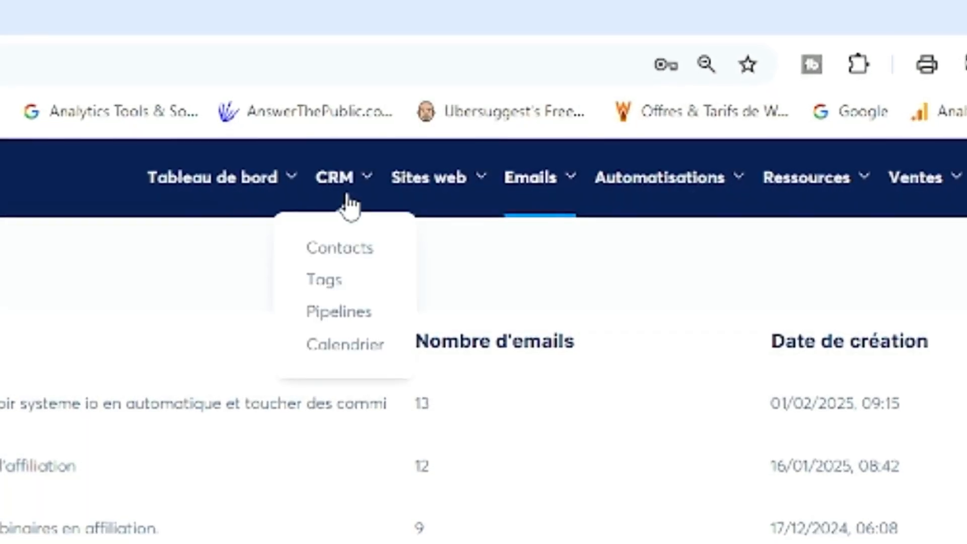
pyautogui.moveTo(527, 218)
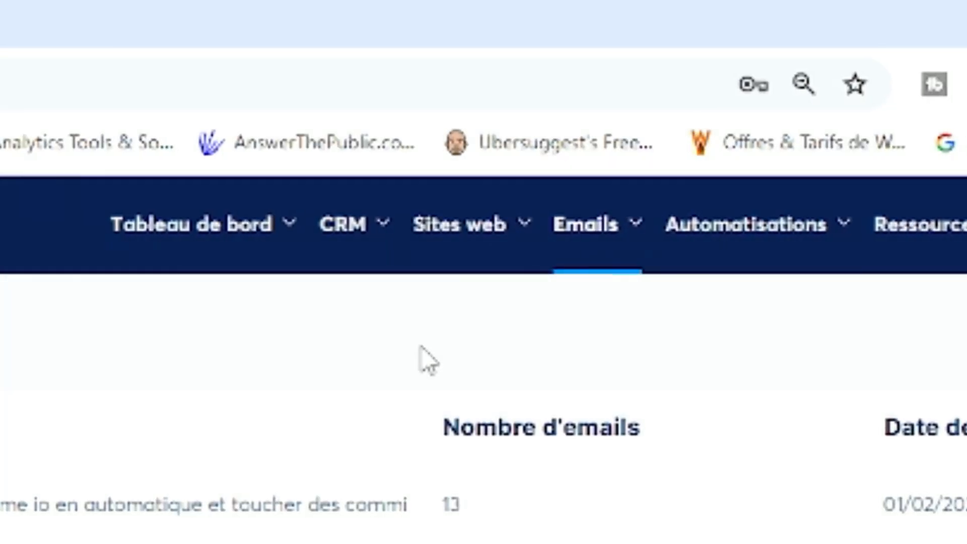
pyautogui.moveTo(456, 237)
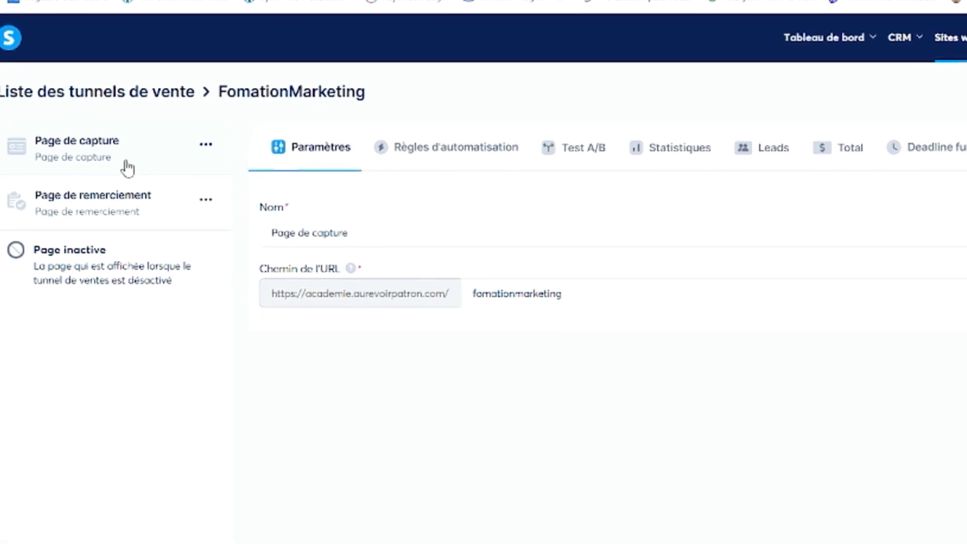
pyautogui.click(447, 163)
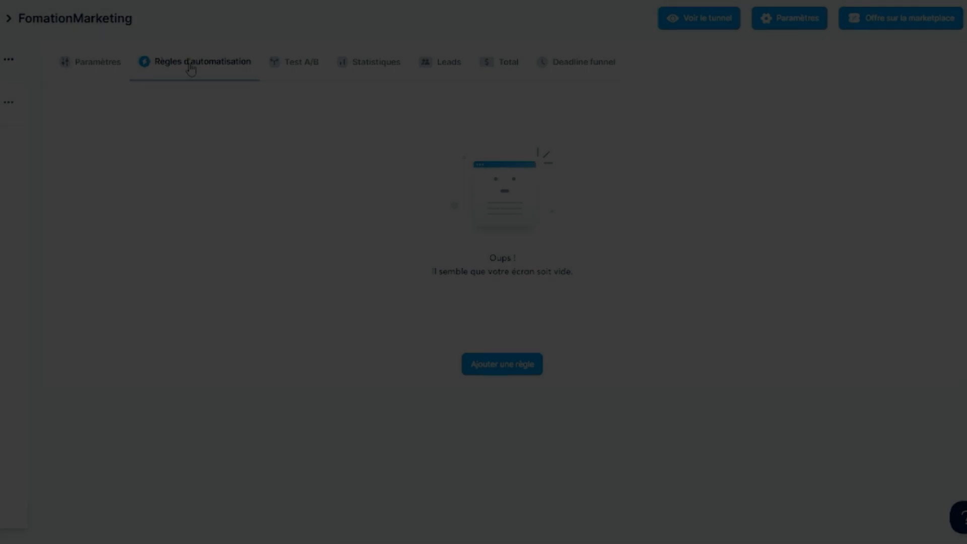
pyautogui.click(493, 365)
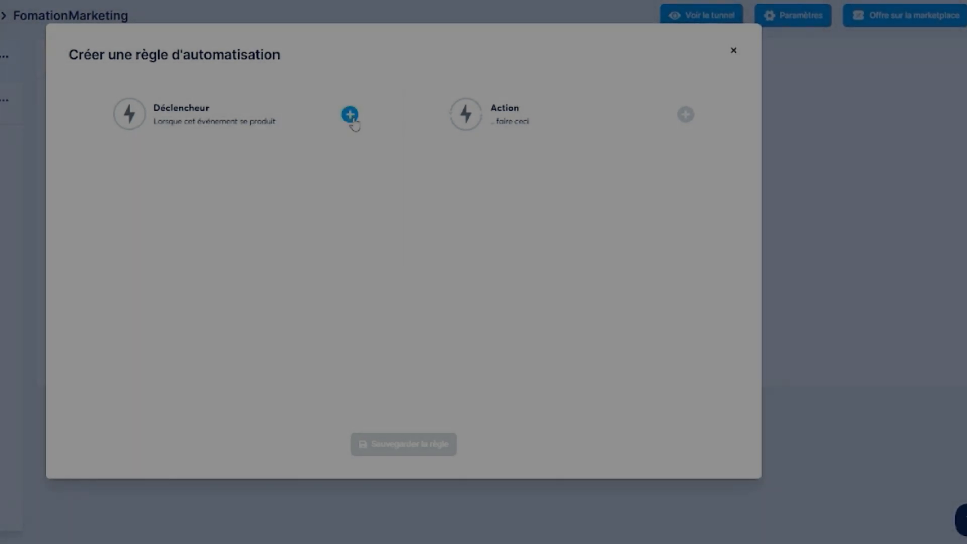
pyautogui.click(350, 116)
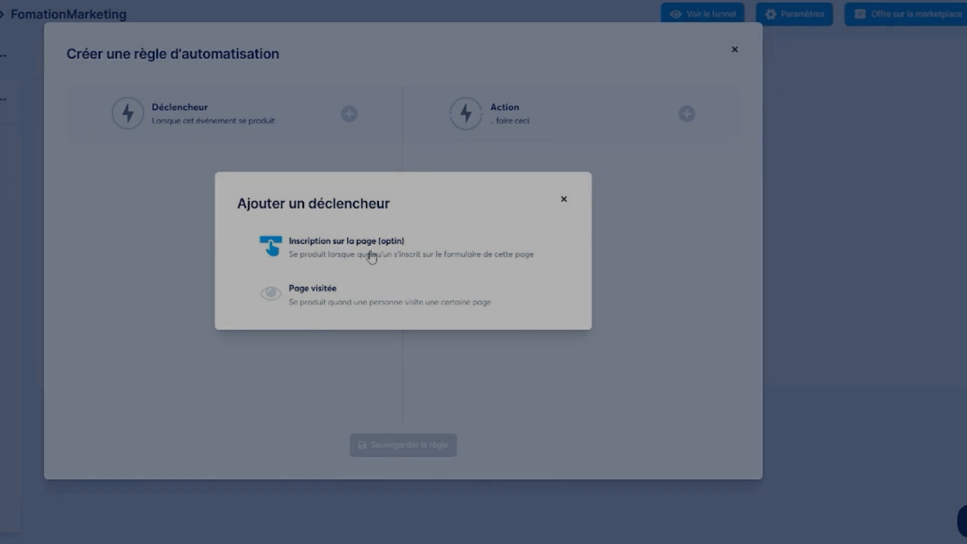
pyautogui.click(386, 258)
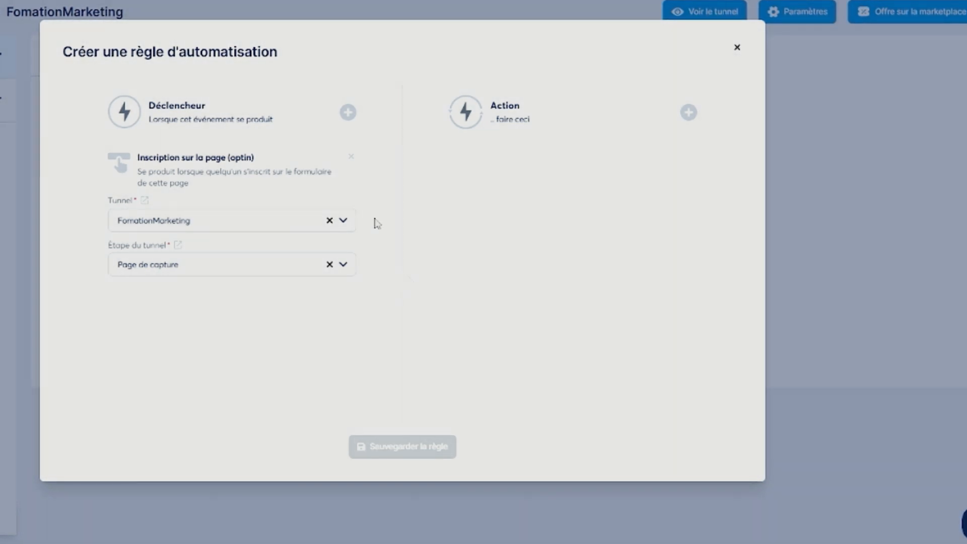
# Step: Add an "Ajouter un tag" action with the tag "ARP - La Méthode" and save the rule
pyautogui.click(689, 111)
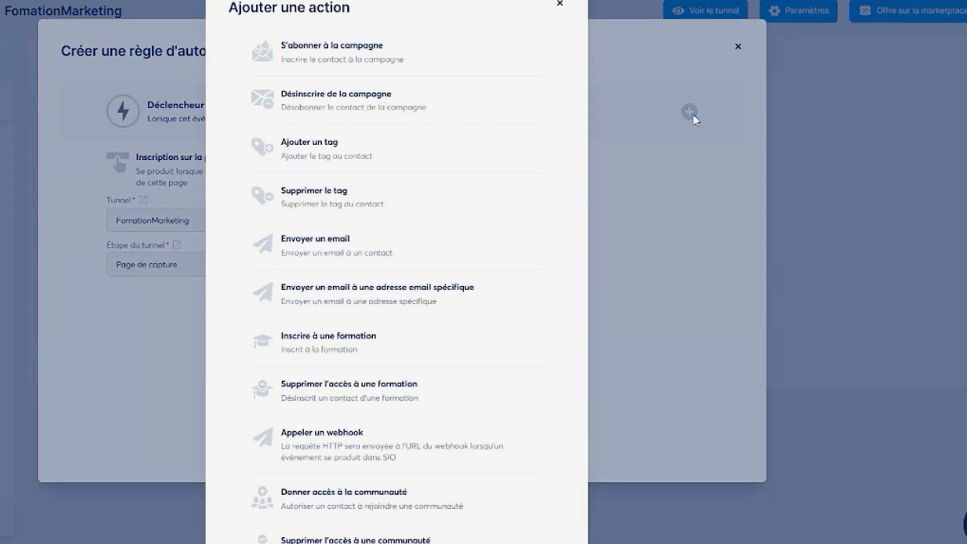
pyautogui.click(335, 153)
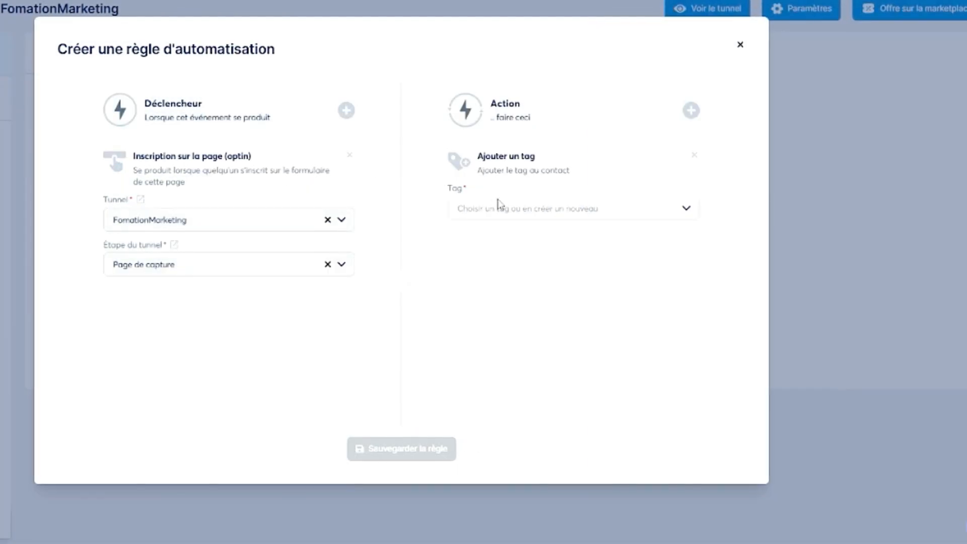
pyautogui.click(523, 214)
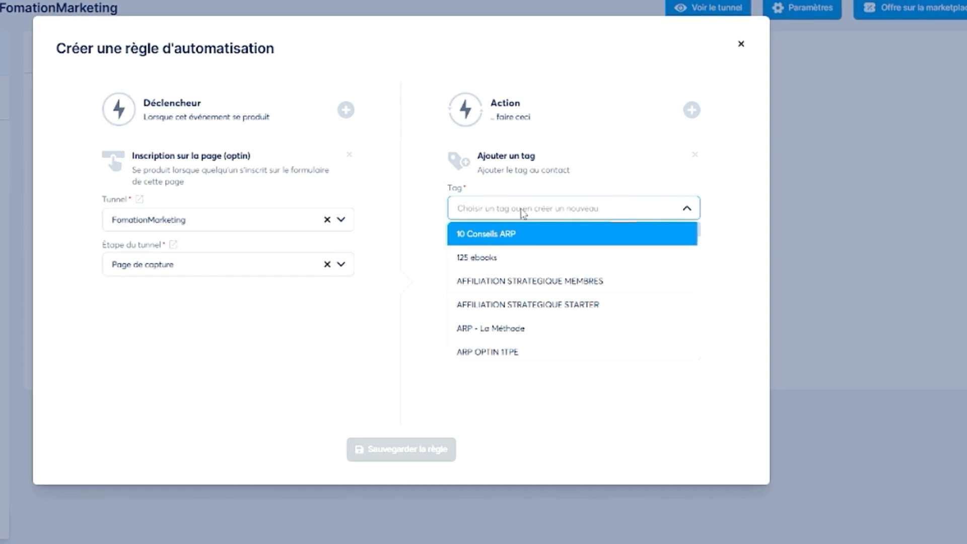
pyautogui.click(521, 210)
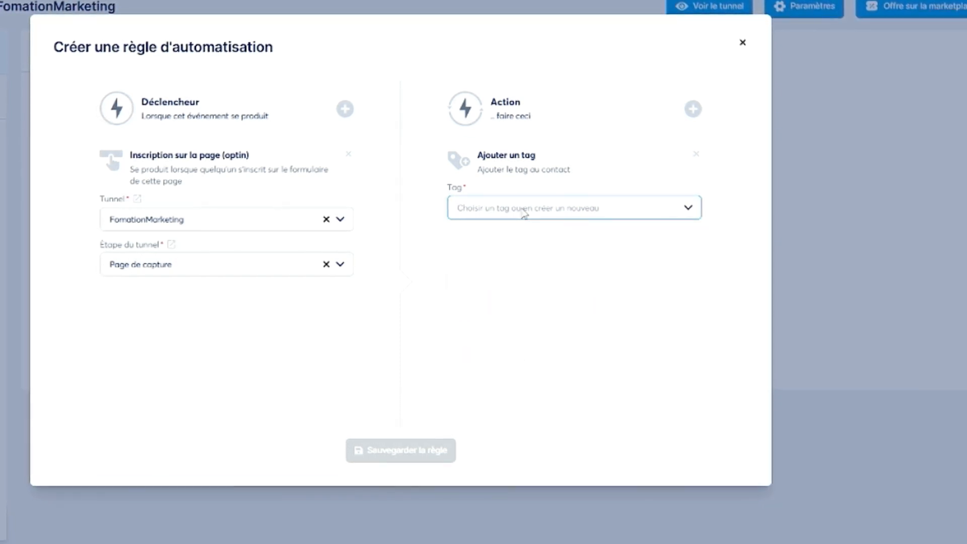
pyautogui.click(524, 214)
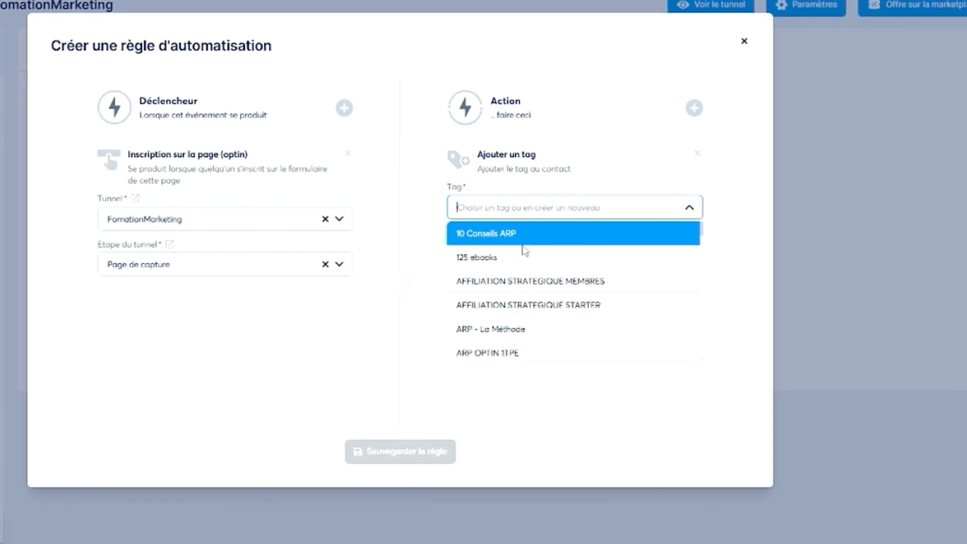
pyautogui.click(518, 329)
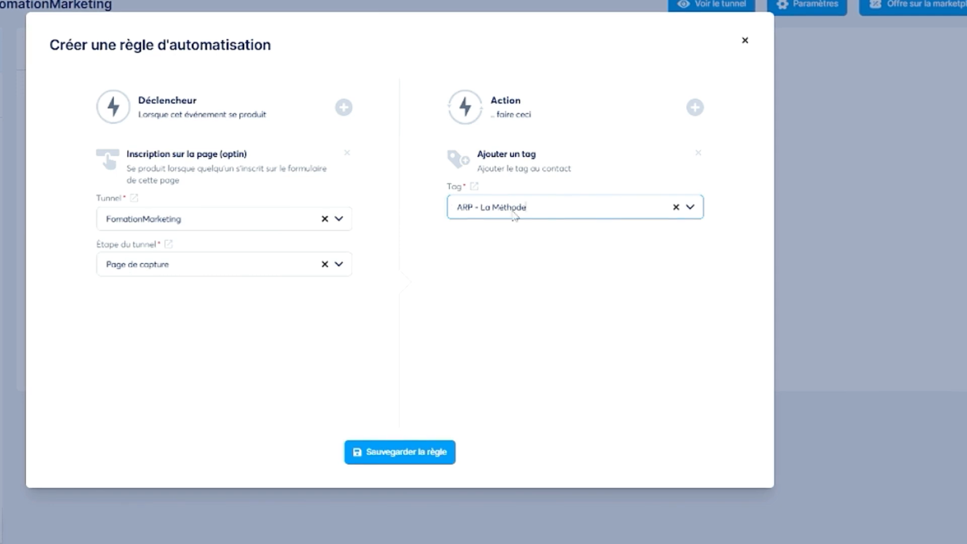
pyautogui.click(515, 303)
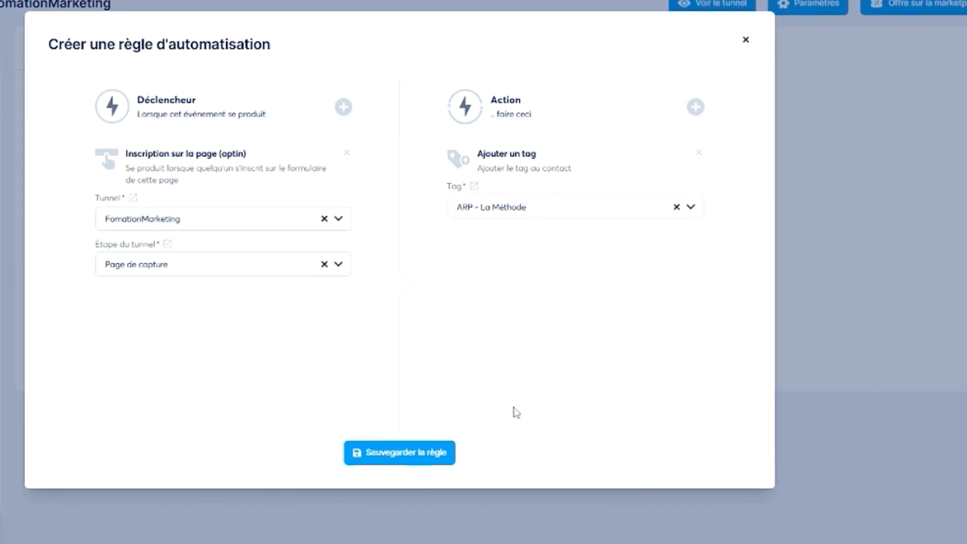
pyautogui.click(418, 461)
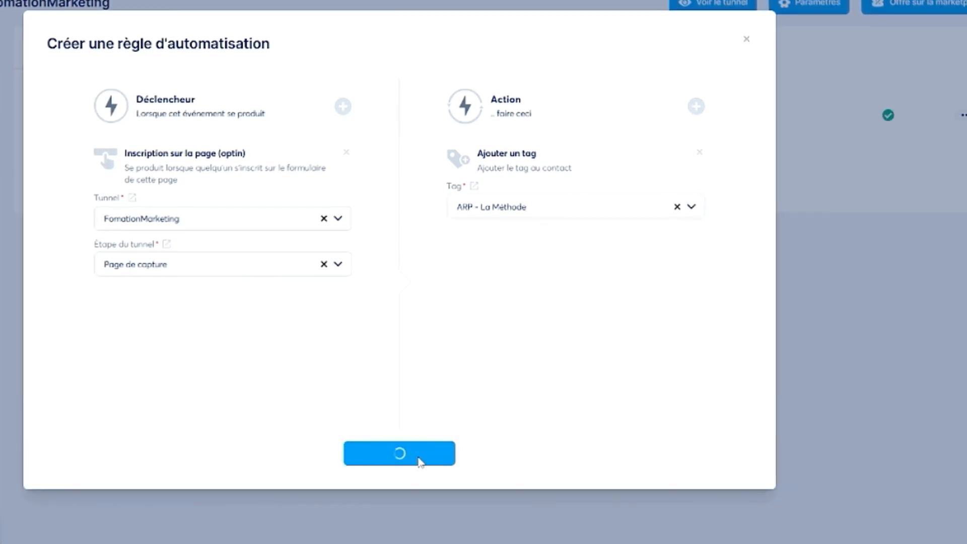
# Step: Reopen the saved optin rule and add a "S'abonner à la campagne" action to it
pyautogui.click(214, 131)
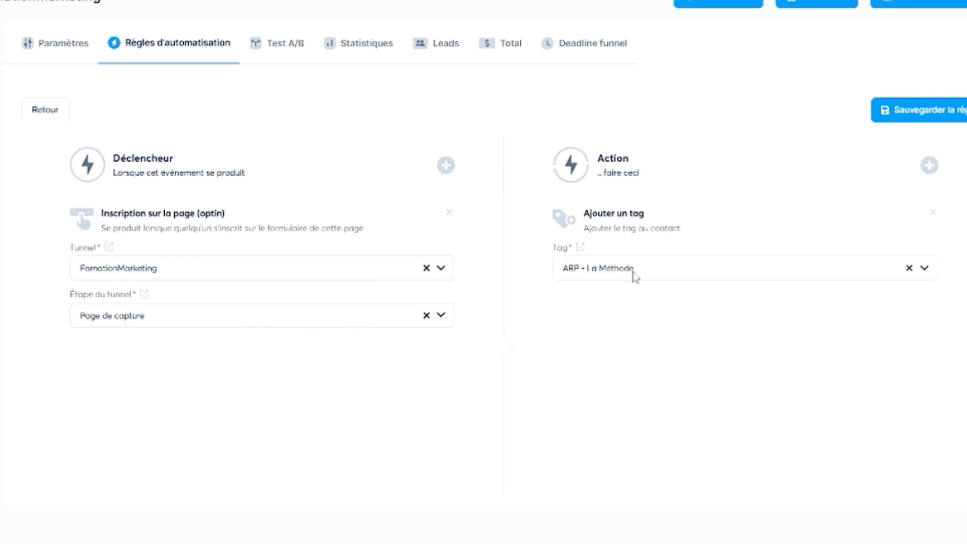
pyautogui.click(933, 165)
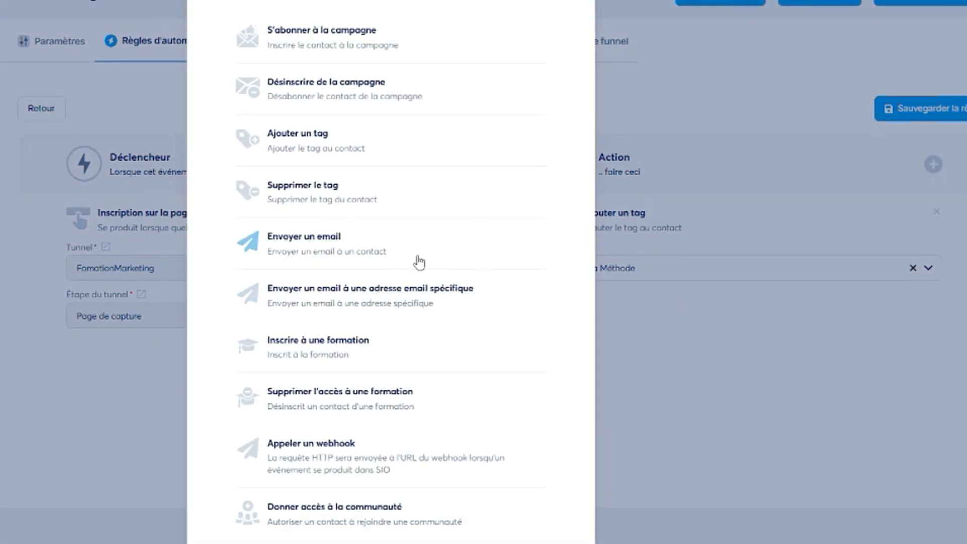
pyautogui.scroll(-1, 414, 307)
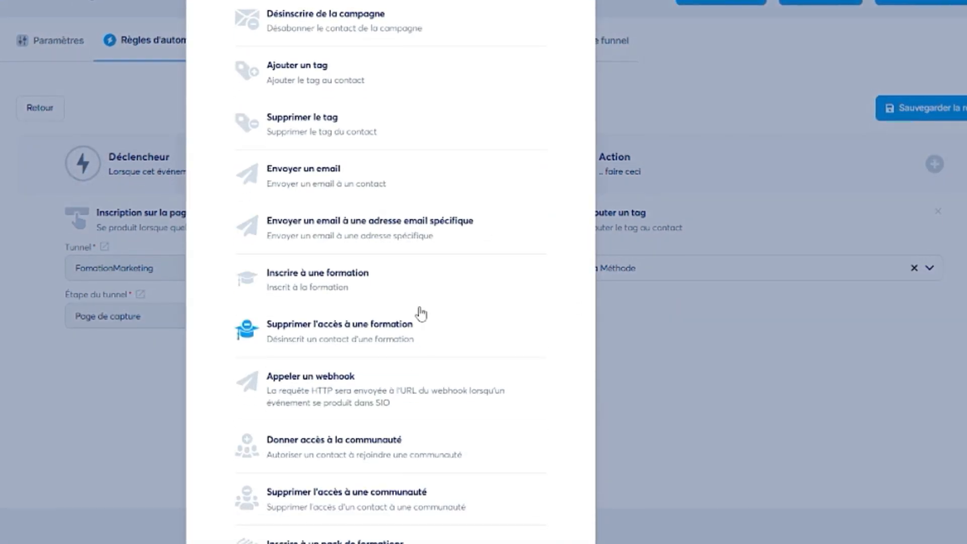
pyautogui.scroll(-1, 423, 309)
pyautogui.scroll(2, 423, 304)
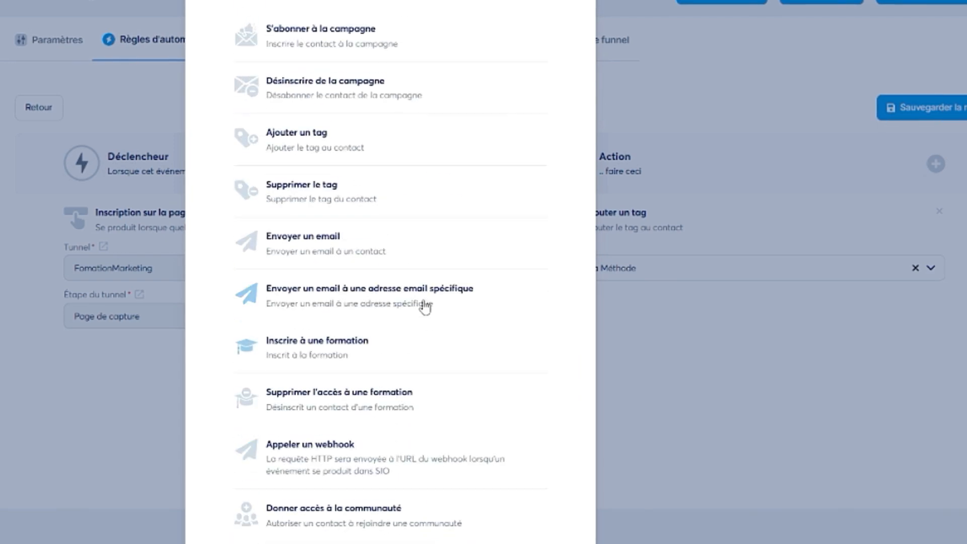
pyautogui.click(360, 44)
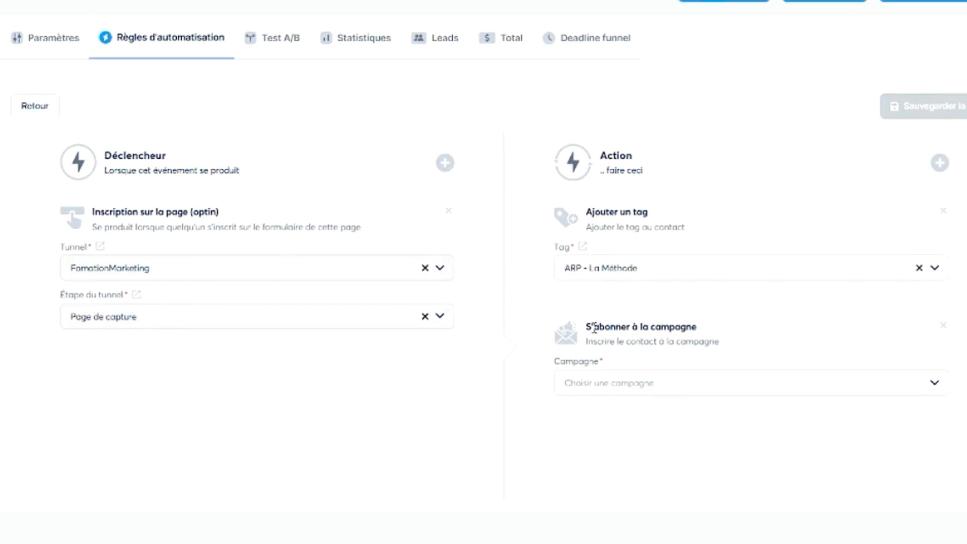
# Step: Set the subscription action's campaign to "AFFILIATION STRATEGIQUE STARTER" and save the rule
pyautogui.click(676, 392)
pyautogui.click(677, 393)
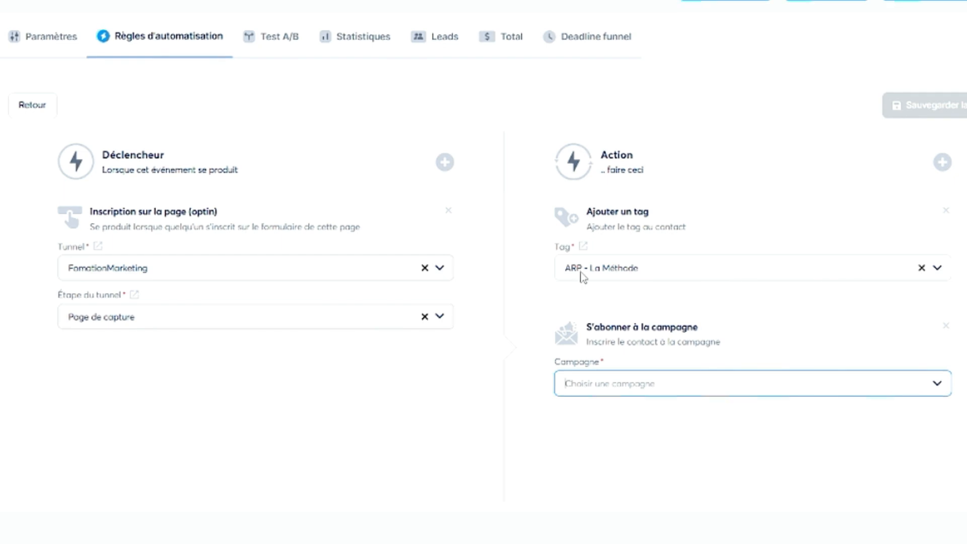
pyautogui.click(603, 396)
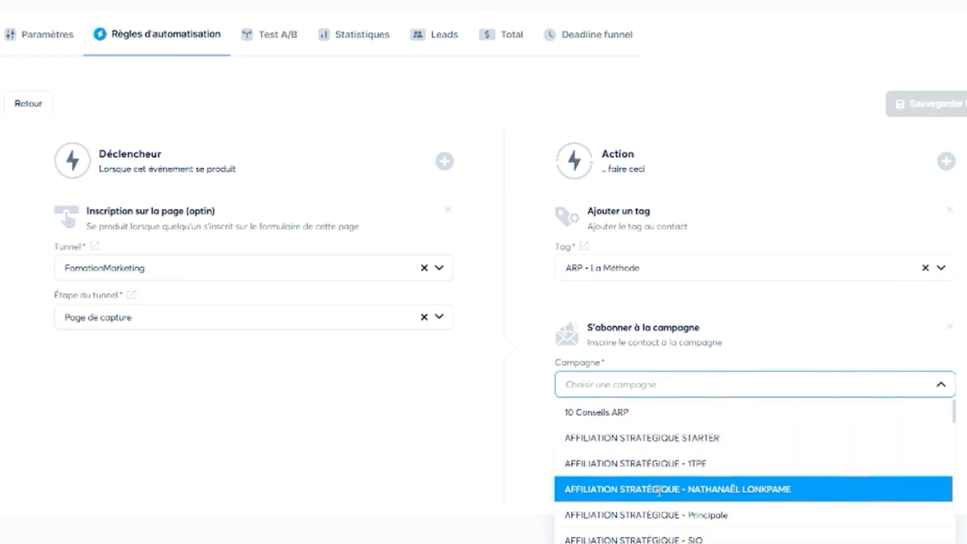
pyautogui.scroll(-3, 660, 496)
pyautogui.scroll(3, 660, 497)
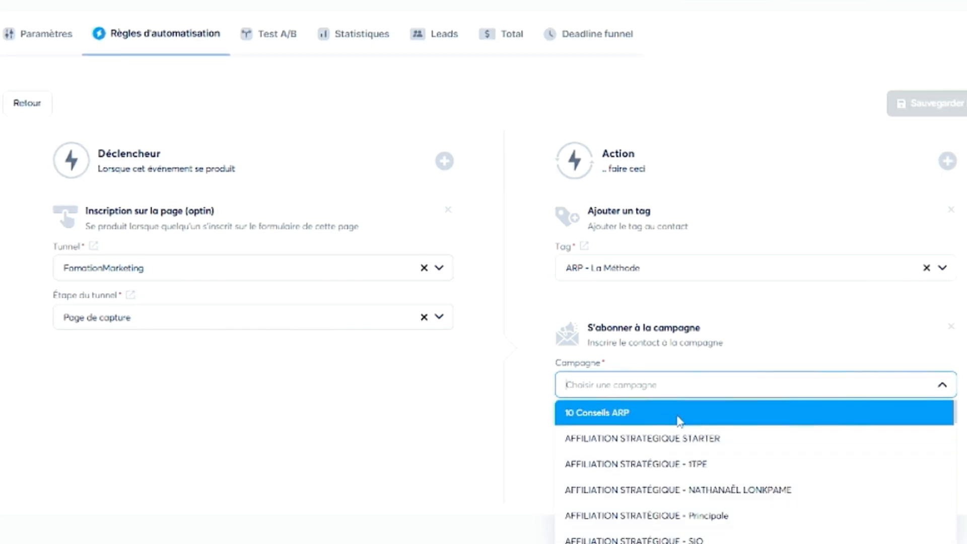
pyautogui.click(610, 434)
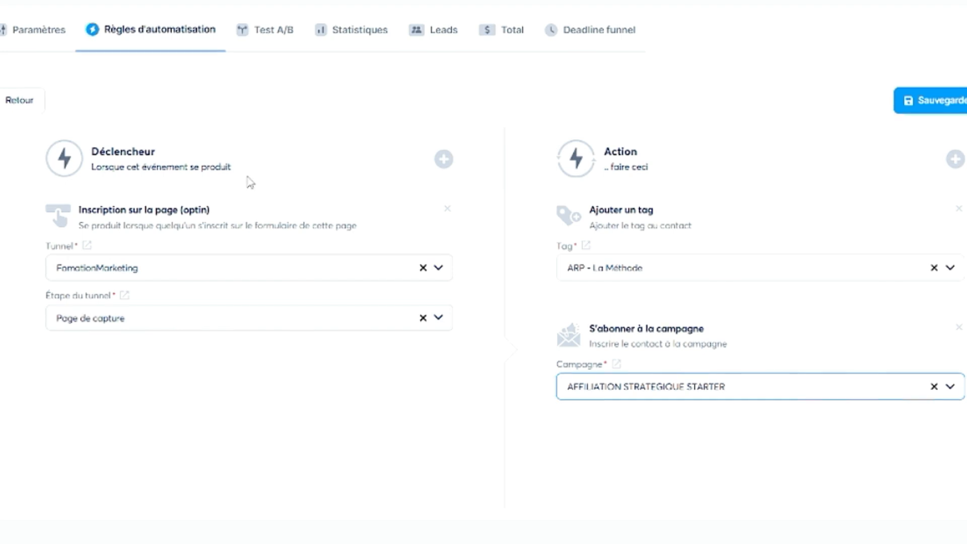
pyautogui.click(954, 108)
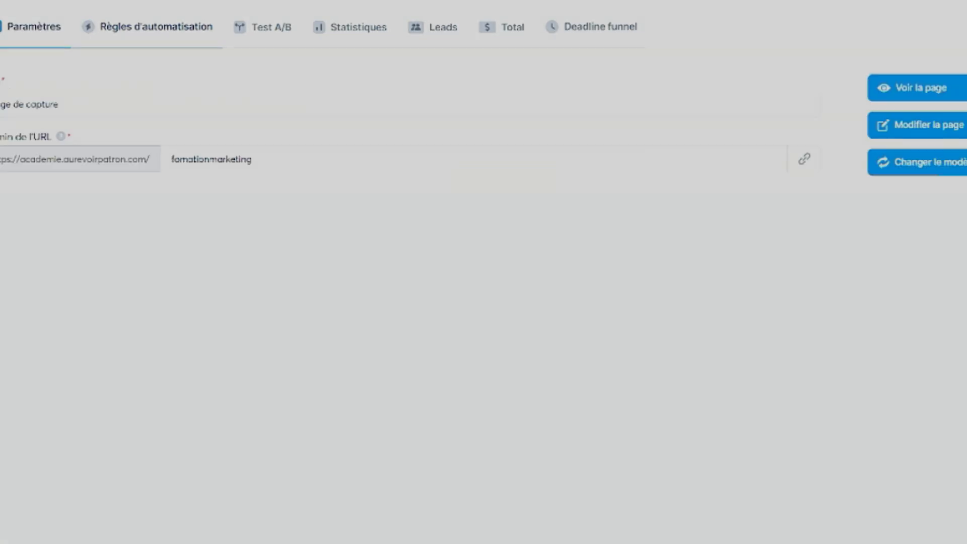
# Step: View the live capture page and look over its headline, email signup form and testimonials
pyautogui.click(912, 87)
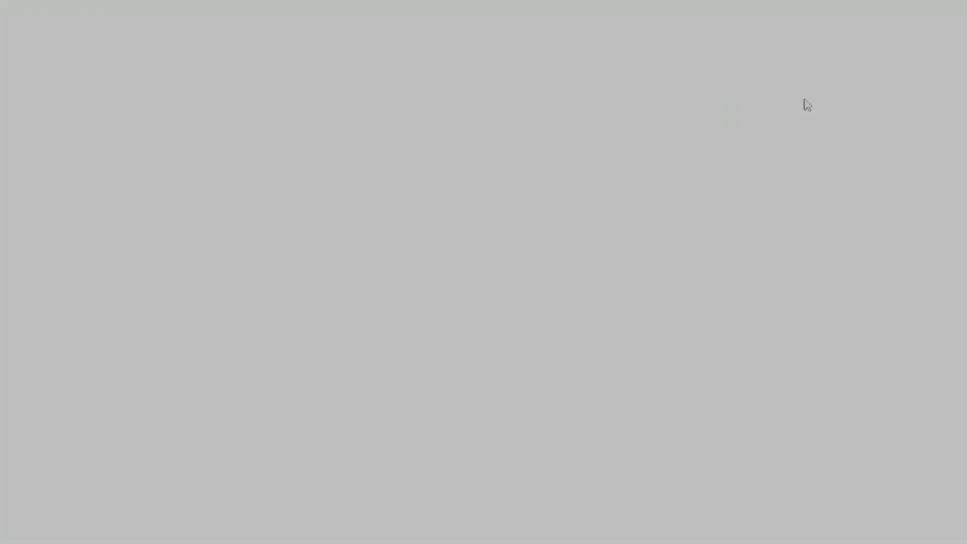
pyautogui.scroll(-2, 541, 262)
pyautogui.scroll(4, 539, 272)
pyautogui.scroll(-4, 538, 281)
pyautogui.scroll(3, 539, 289)
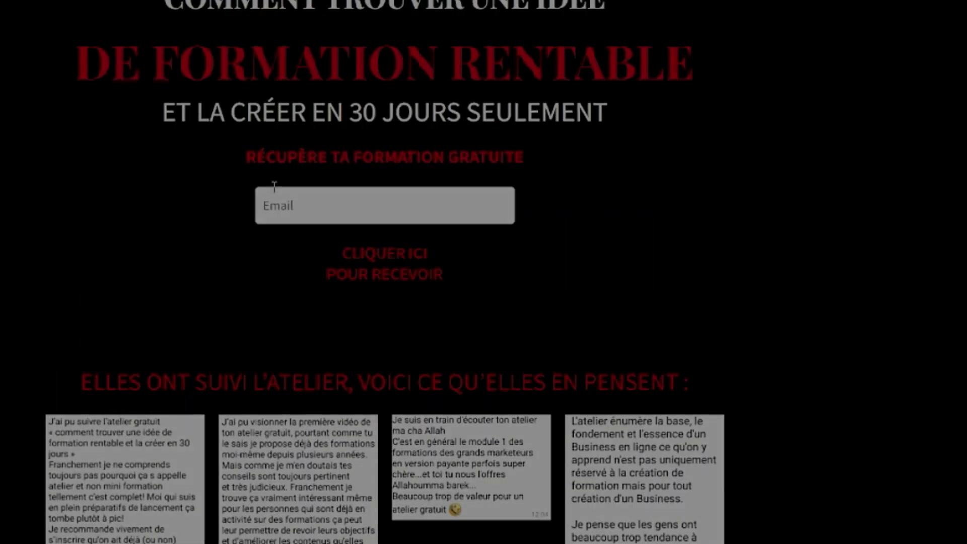